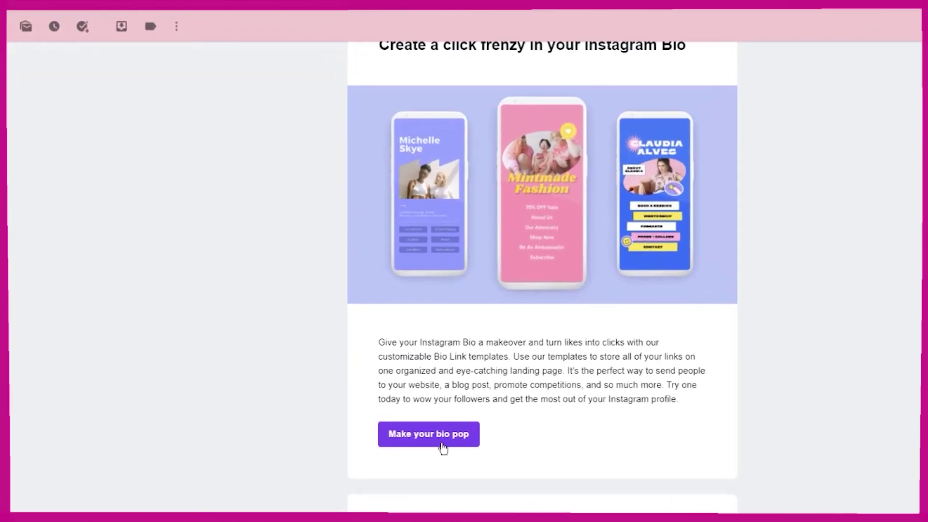
Follow the Gmail email's 'Make your bio pop' link to Canva's 'bio link' template results.
left_click(441, 439)
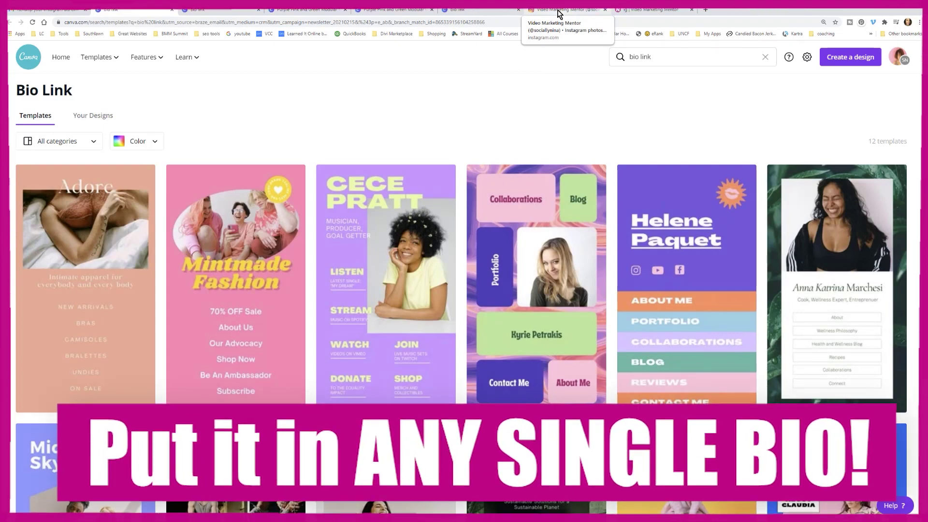
left_click(558, 11)
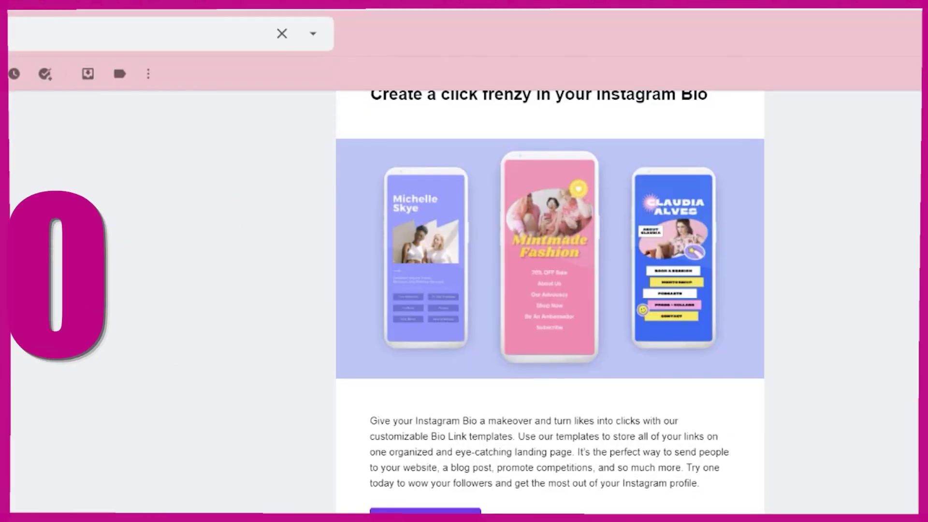
left_click(440, 511)
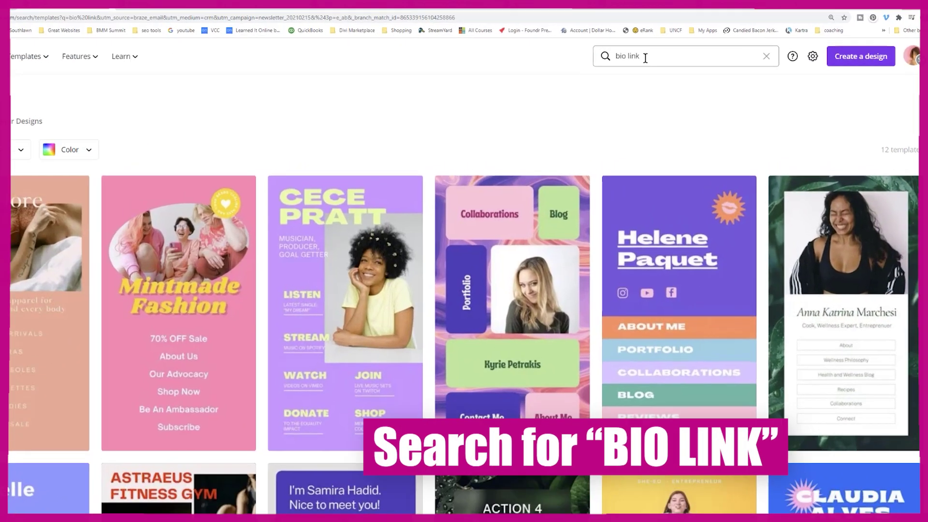
Switch to the tab with the customized modular-grid design showing YouTube Videos, Blog and Free Course tiles.
left_click(652, 56)
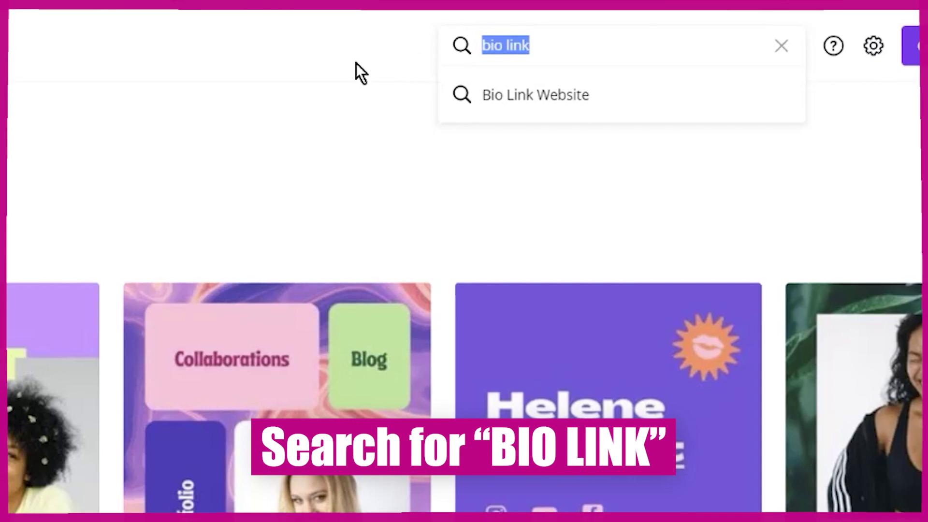
left_click(149, 96)
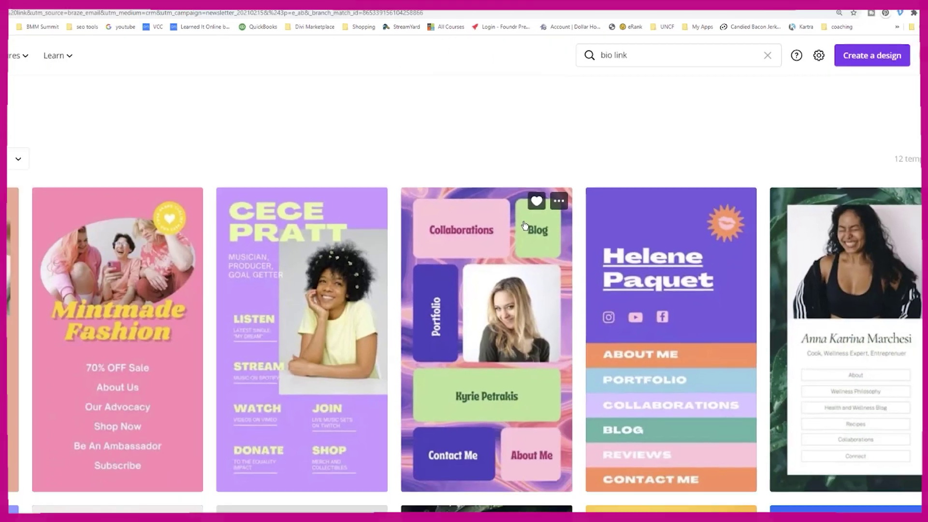
scroll(344, 483, "down", 2)
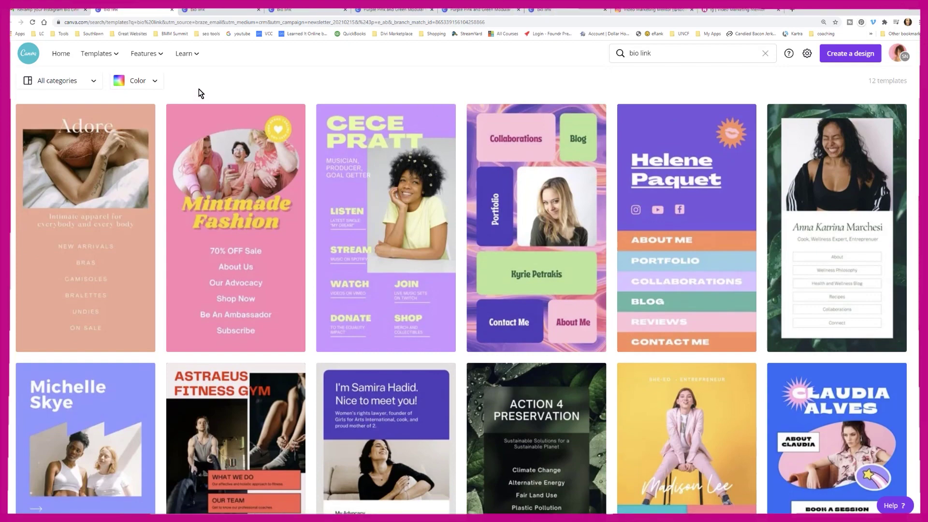
left_click(202, 11)
left_click(367, 10)
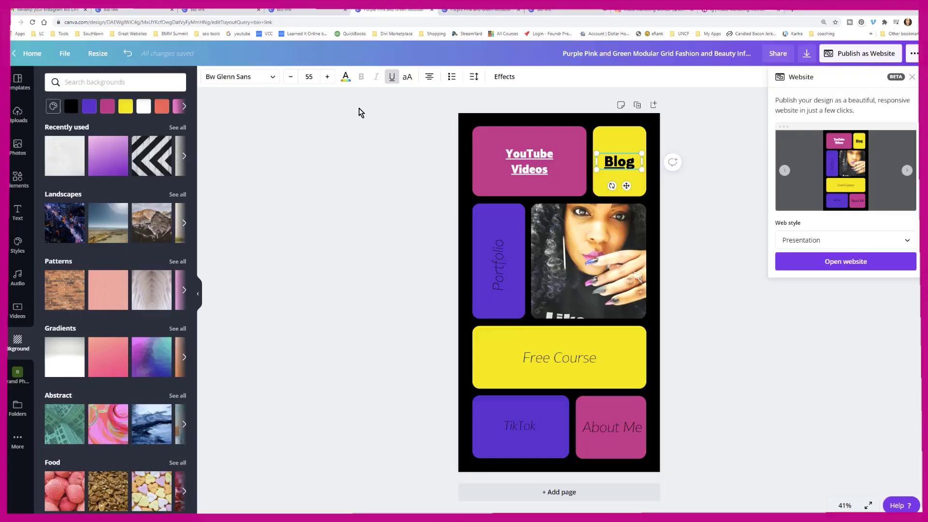
Return to the 'bio link' template results tab and scroll down through them.
left_click(129, 11)
scroll(625, 170, "down", 3)
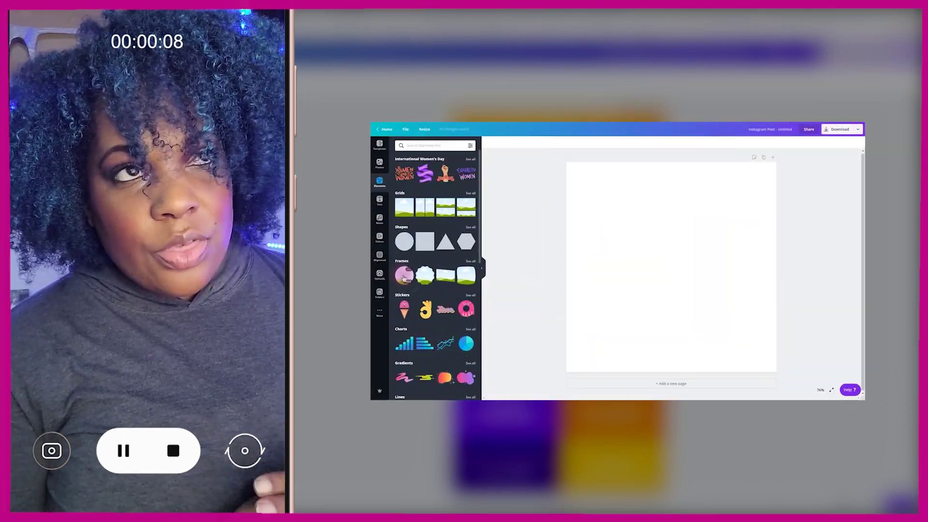
Add a circle photo frame and a fruit photo background, then open the Colorful Modular Grid Girl Boss template.
left_click(404, 276)
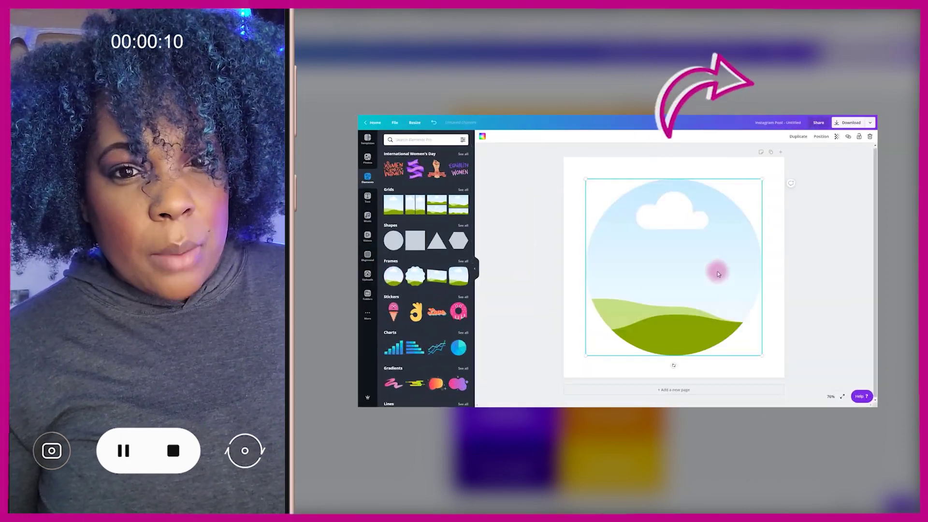
left_click(427, 270)
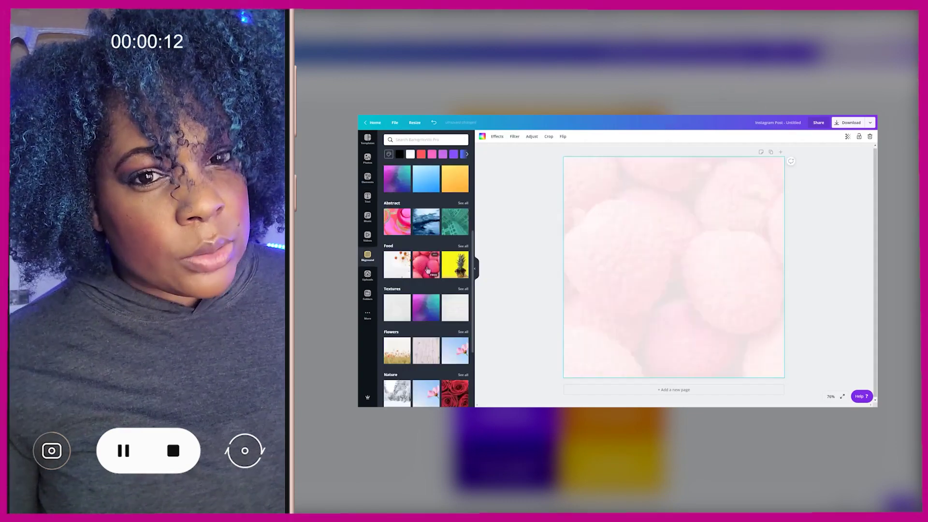
scroll(427, 270, "down", 15)
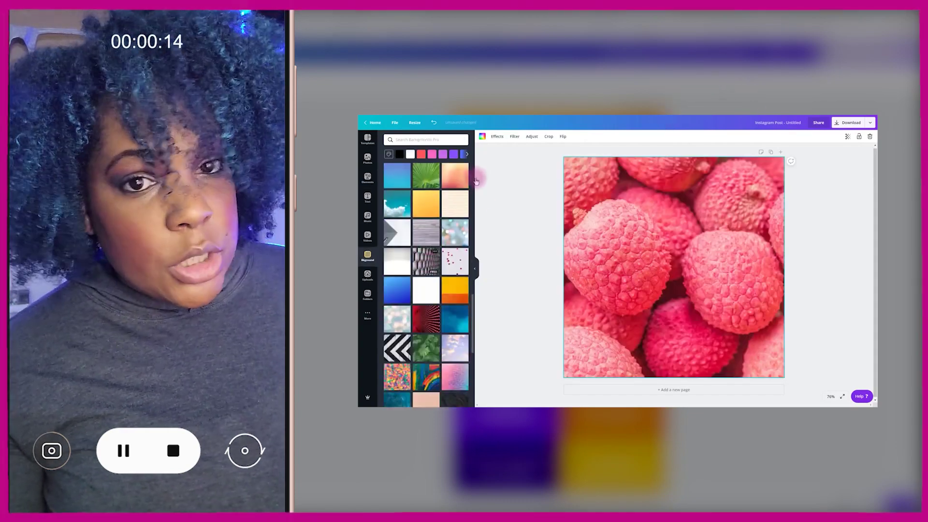
mouse_move(466, 195)
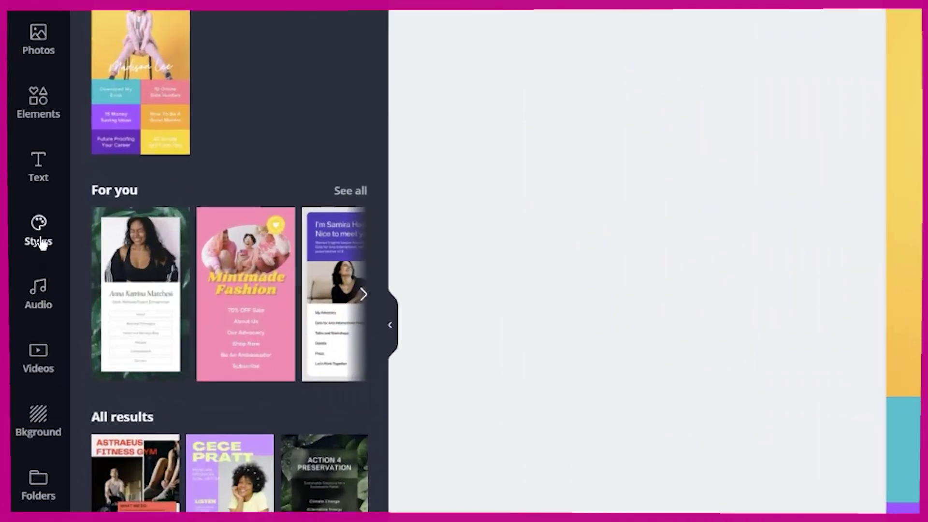
Apply the brand kit from Styles, browse Folders and Photos, then show your Uploads.
left_click(19, 249)
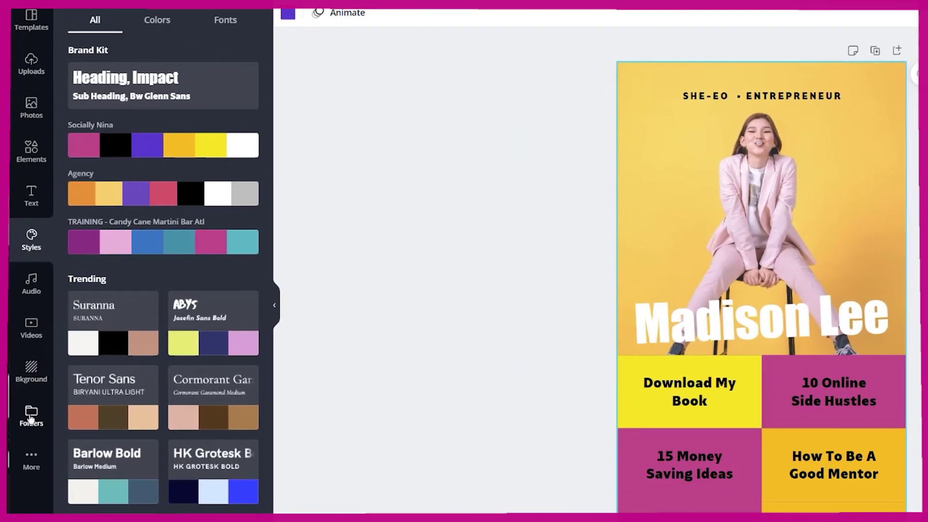
left_click(26, 400)
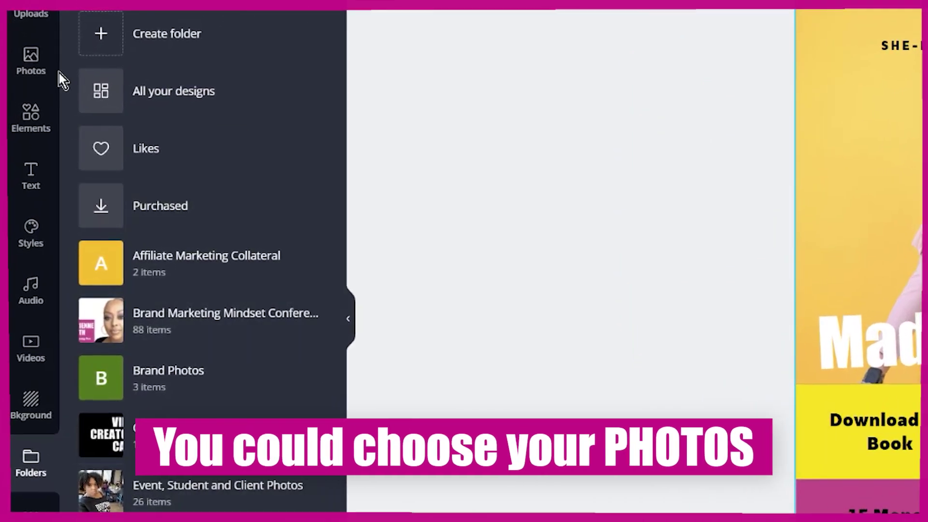
left_click(41, 59)
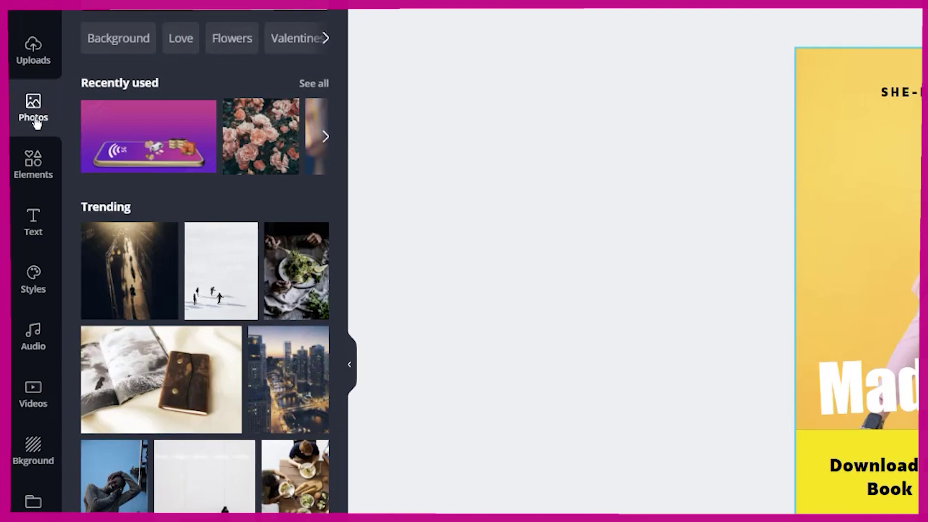
left_click(33, 48)
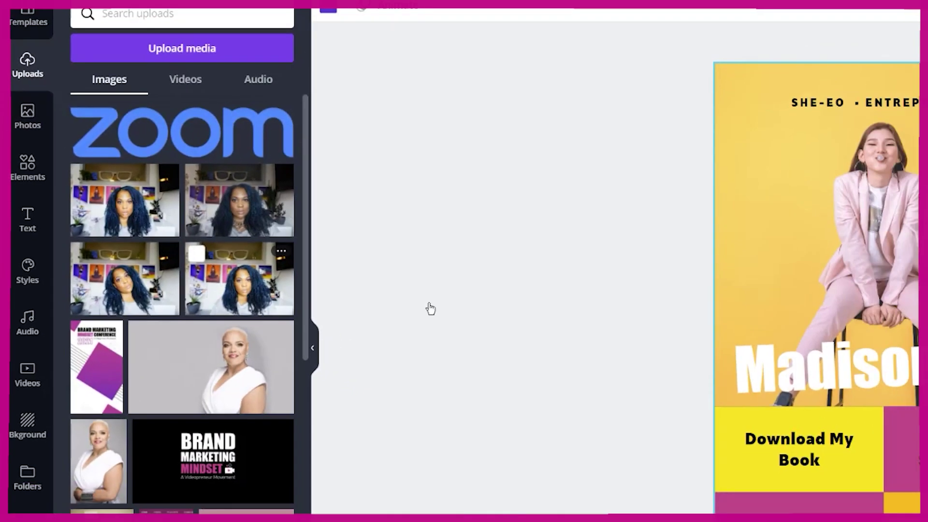
Drop your uploaded portrait into the photo slot and change the top header to WORK WITH ME.
left_click_drag(430, 308, 830, 286)
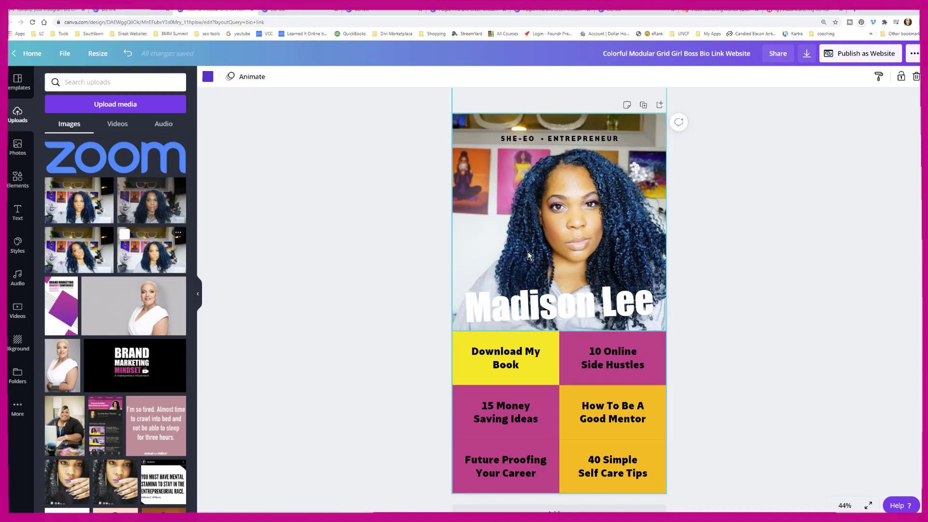
left_click(553, 140)
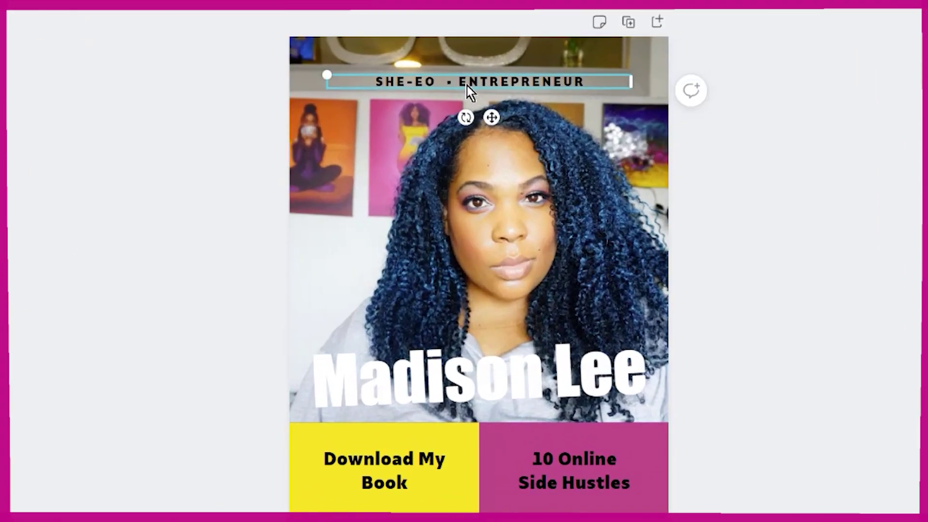
double_click(469, 85)
type("SOCIALLY NINA")
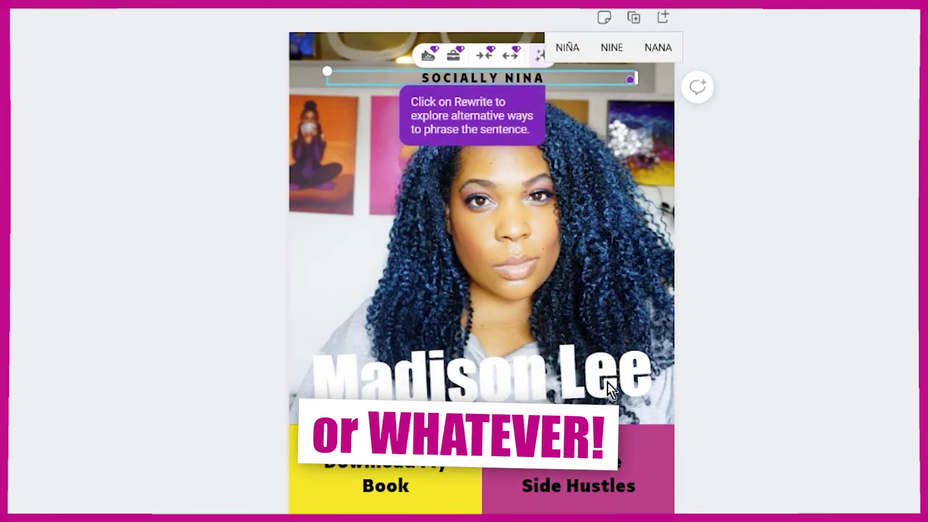
key("ctrl+a")
type("WORK")
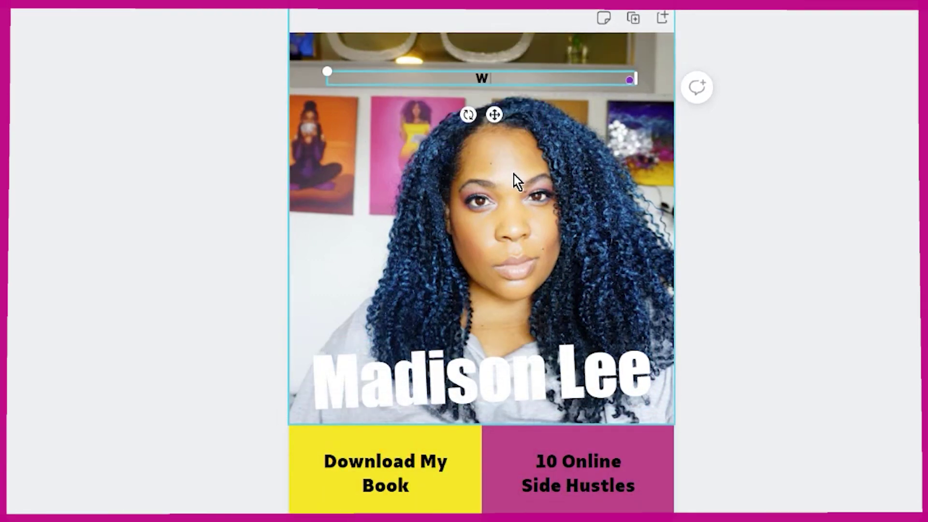
Replace Madison Lee with Socially Nina and shrink its font size to 139 to fit one line.
left_click(471, 395)
left_click(470, 395)
type("Socially Nina")
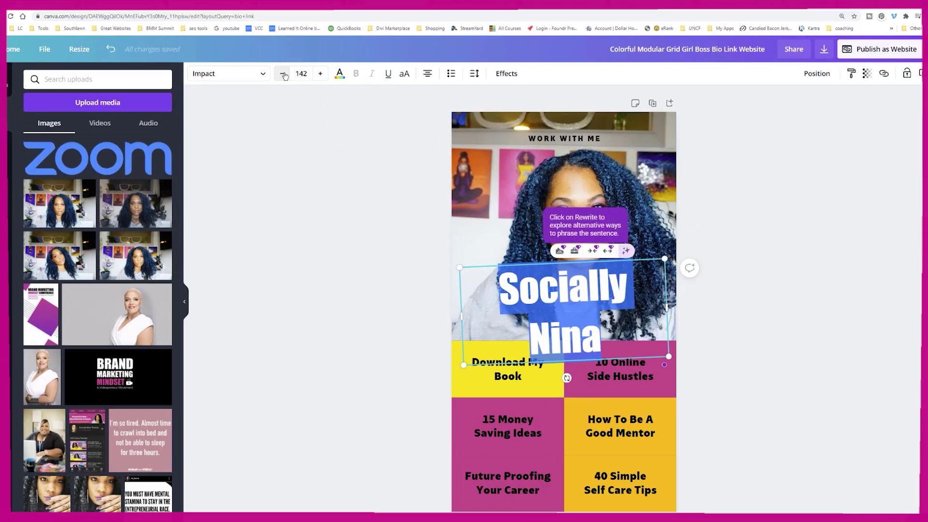
left_click(290, 77)
left_click(291, 76)
left_click(290, 76)
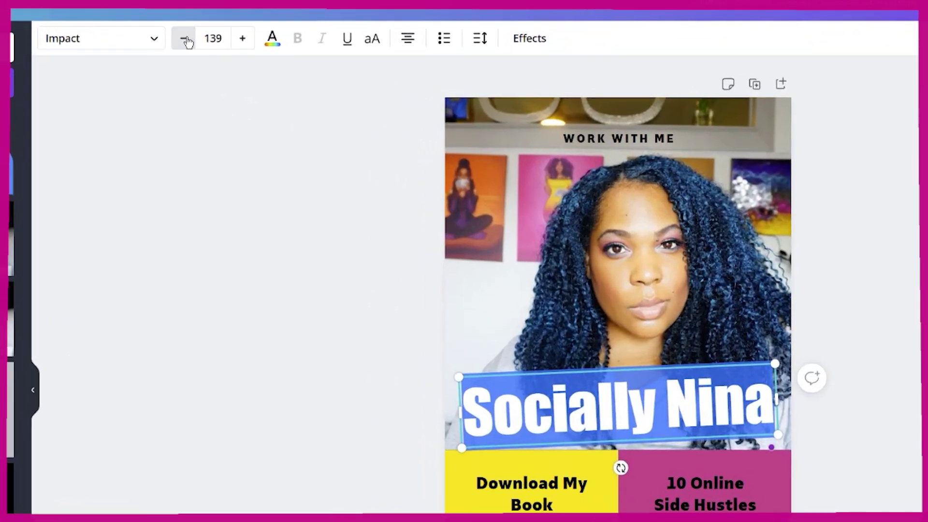
key("Escape")
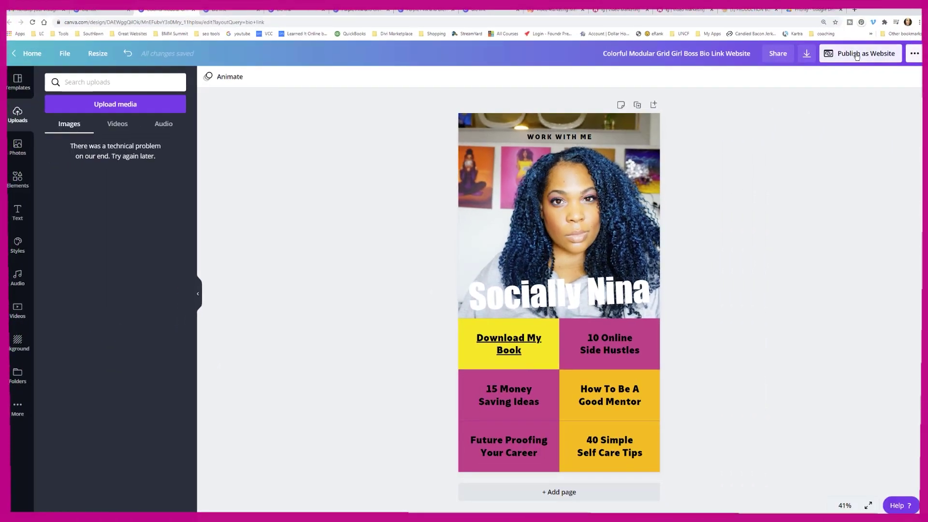
Publish as a website, comparing Scrolling, Classic navigation and Standard styles, then open it with Presentation style.
left_click(857, 54)
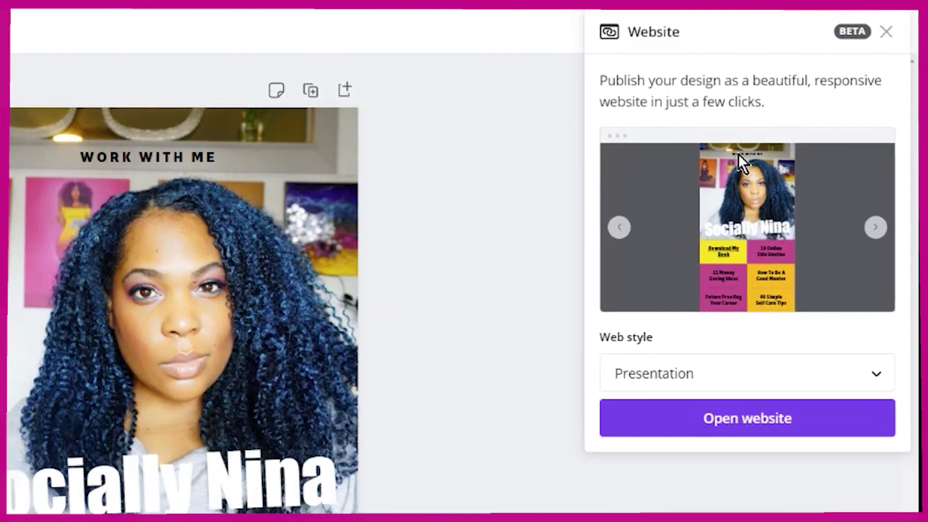
left_click(709, 376)
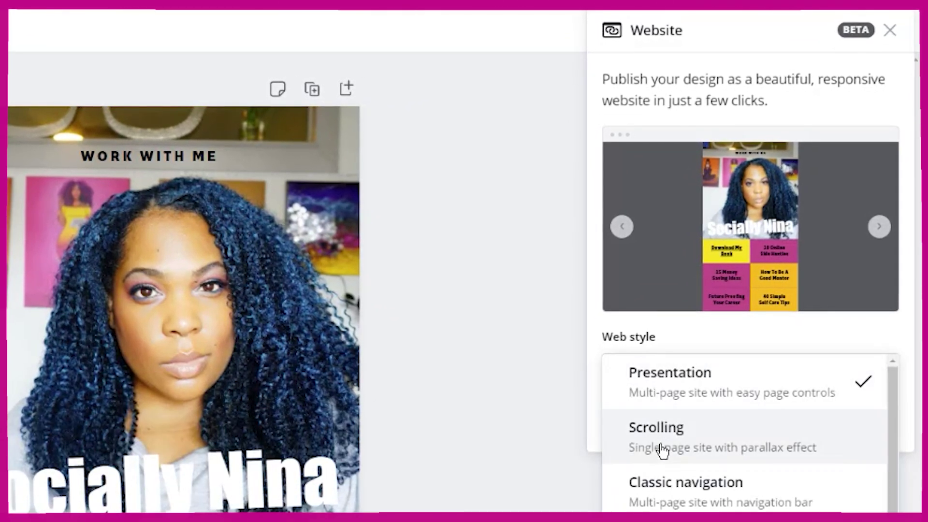
left_click(661, 448)
left_click(680, 376)
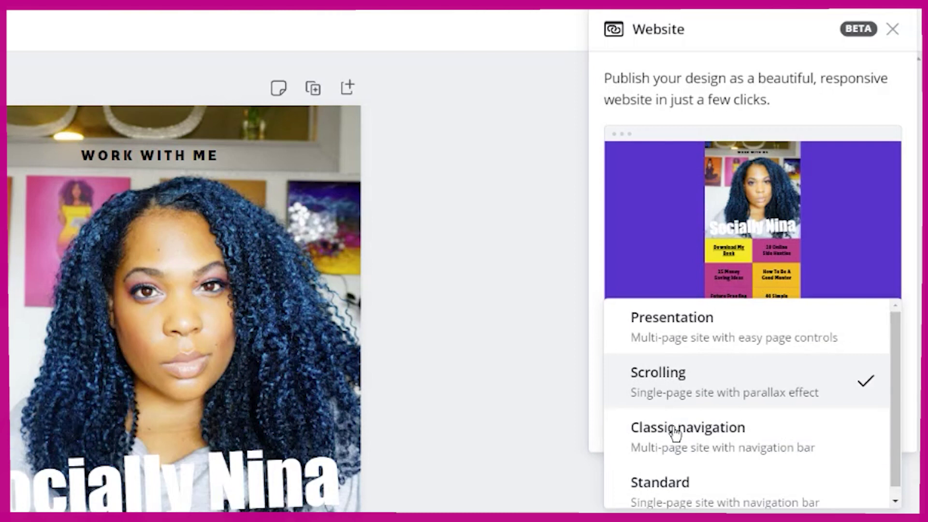
left_click(677, 451)
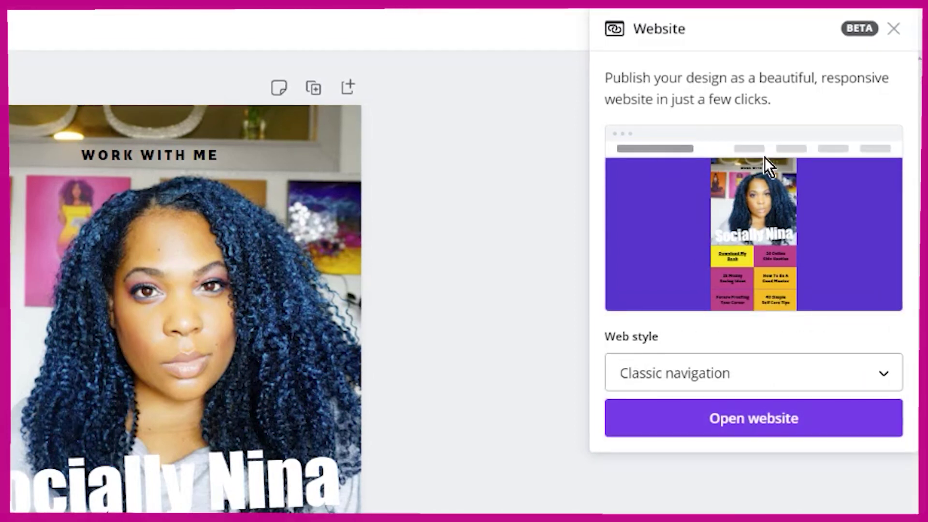
left_click(775, 369)
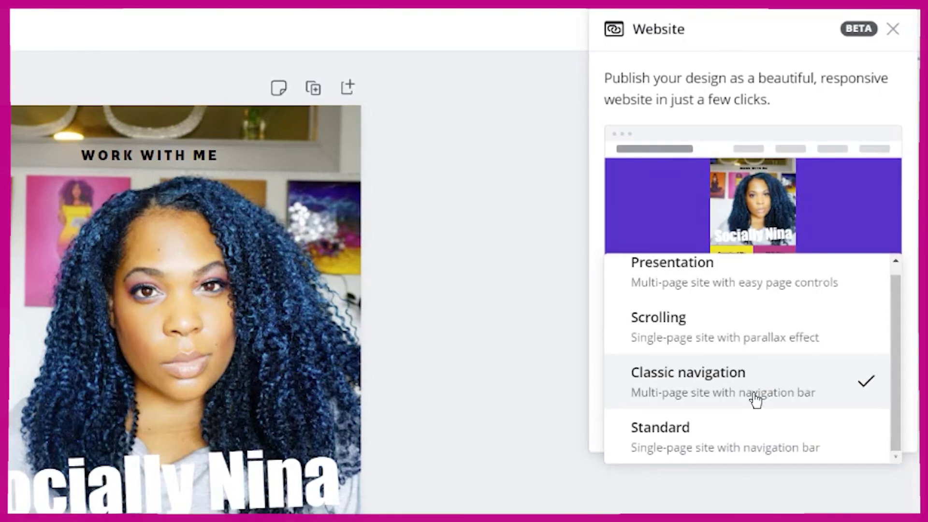
left_click(738, 447)
left_click(727, 374)
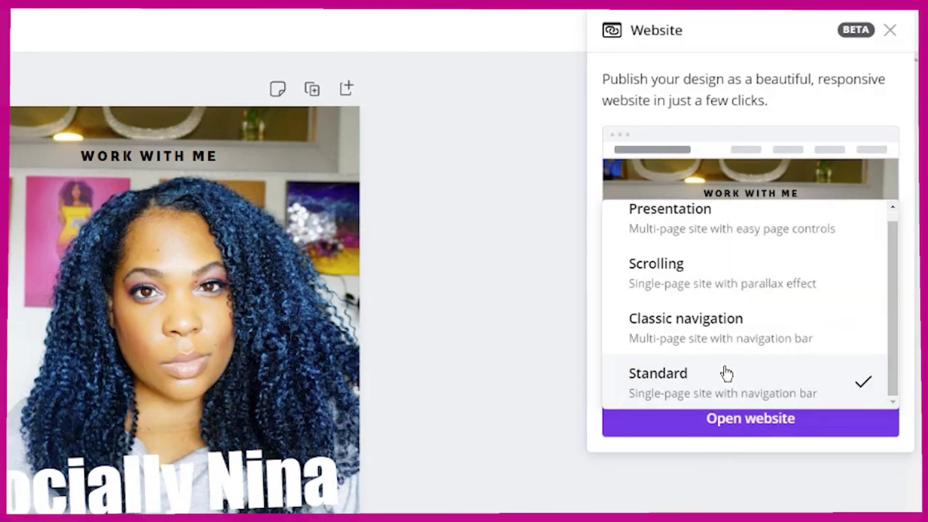
left_click(706, 229)
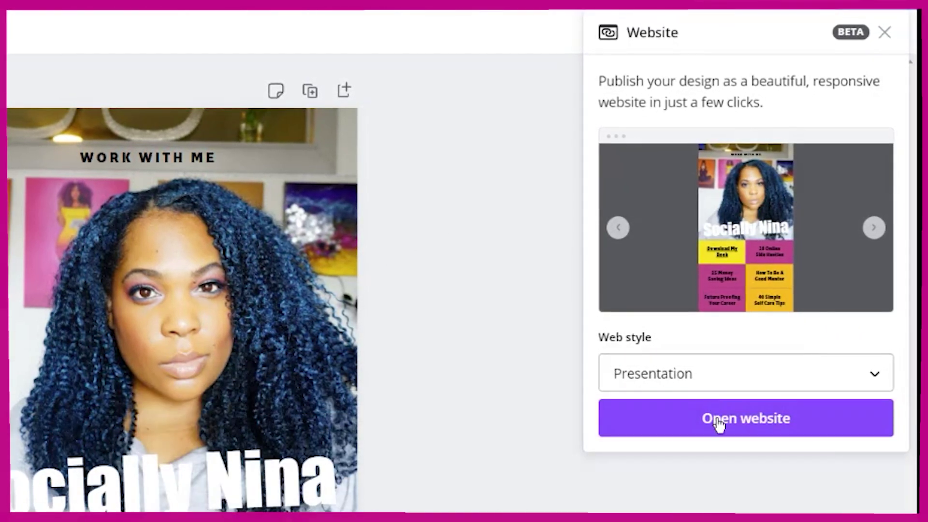
left_click(718, 425)
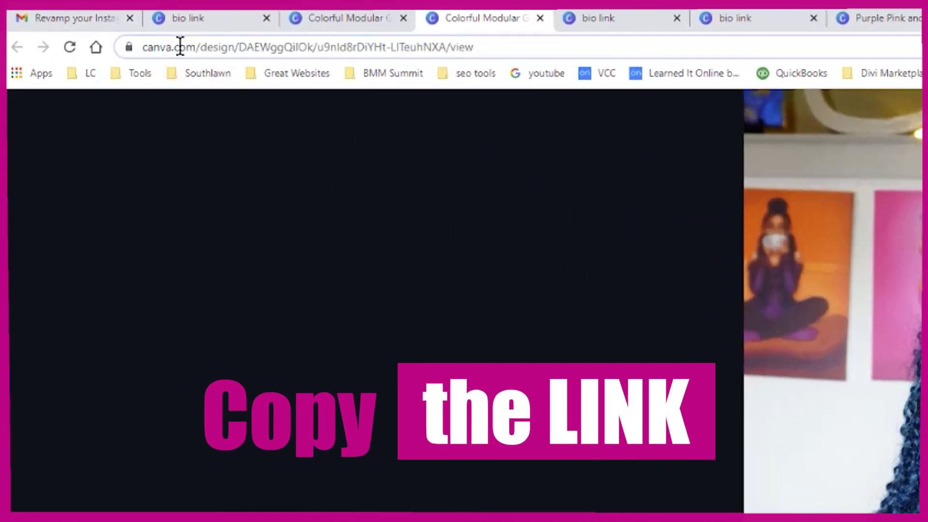
Select the live site's full link, then return to the Canva editor and close the Website panel.
left_click(81, 23)
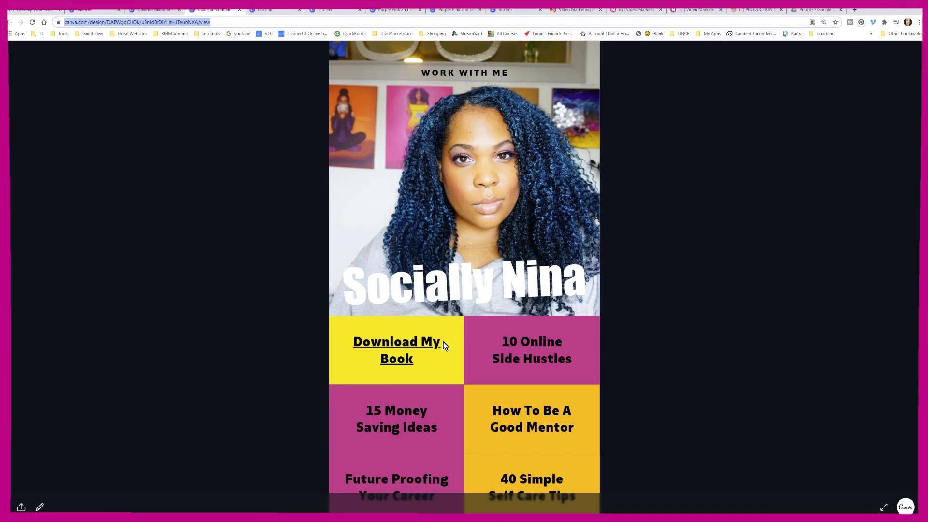
left_click(156, 10)
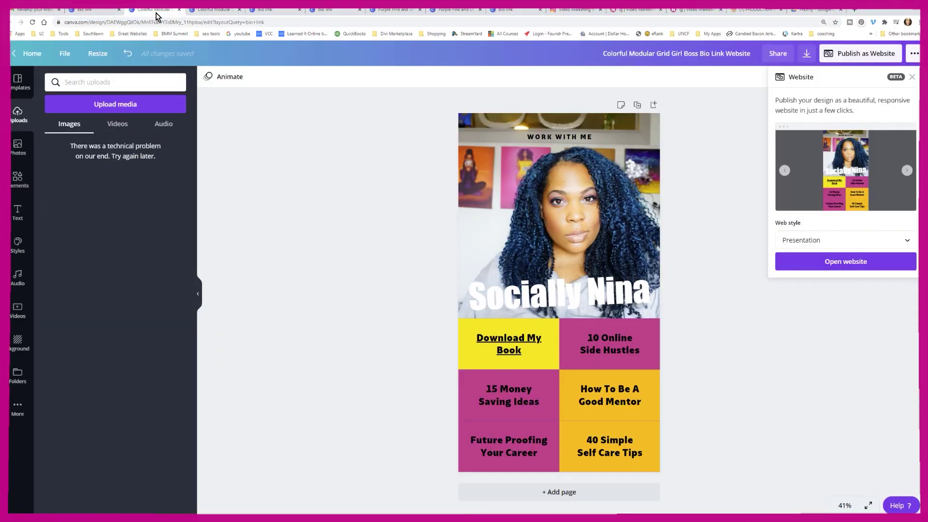
left_click(824, 344)
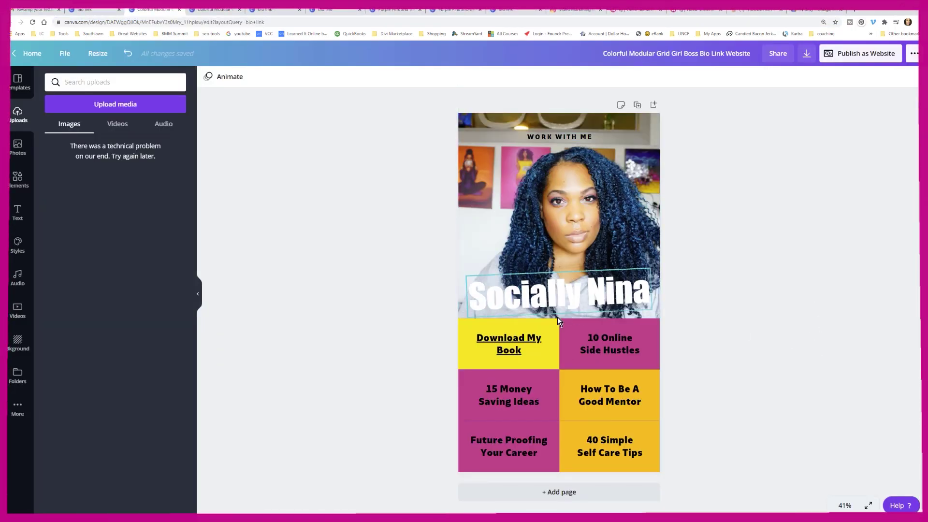